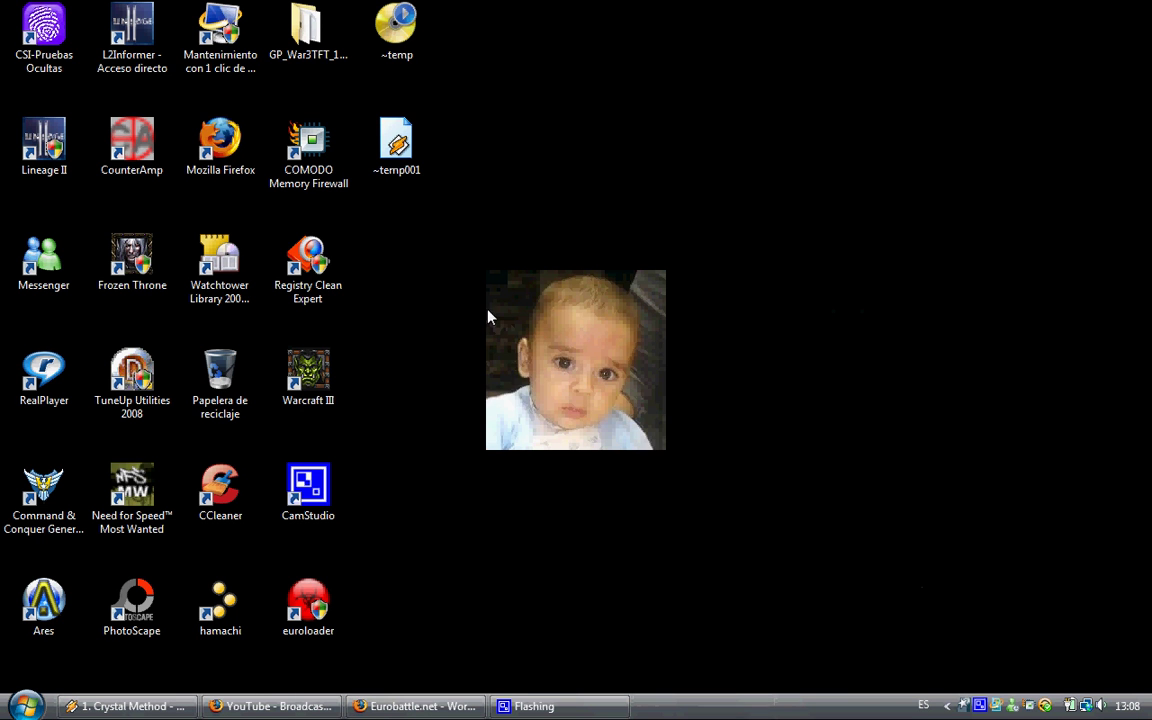
Refresh the desktop with Actualizar and launch Warcraft III from the euroloader shortcut
right_click(485, 310)
click(530, 360)
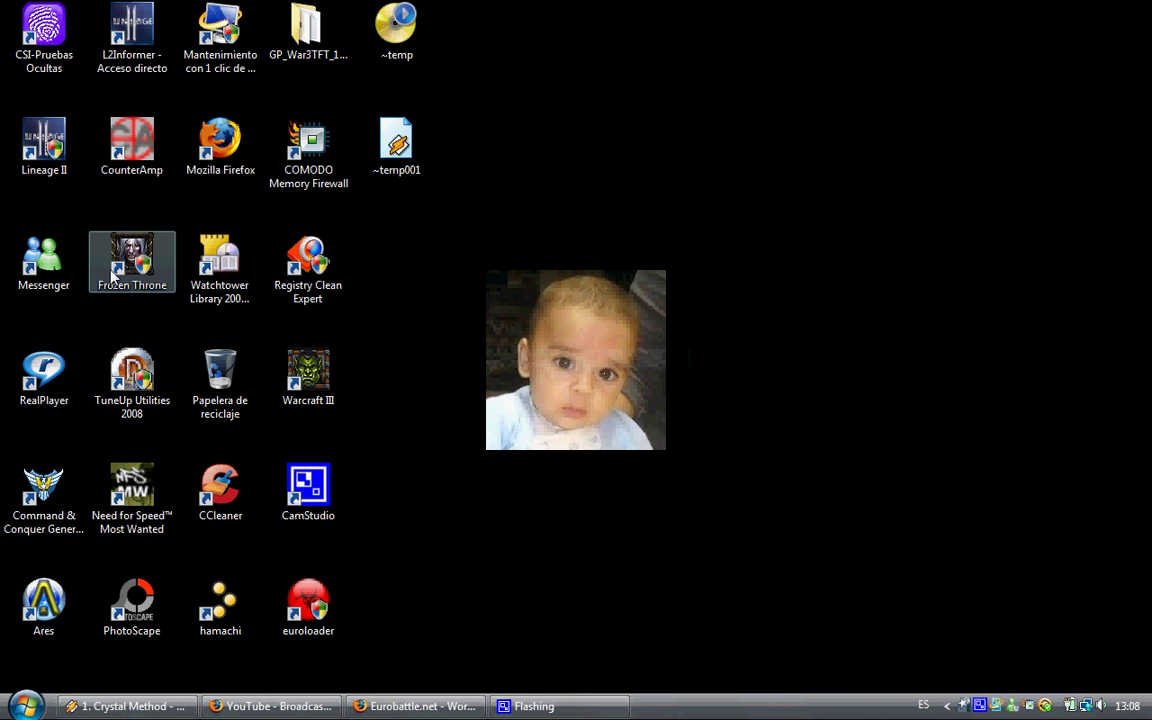
click(308, 605)
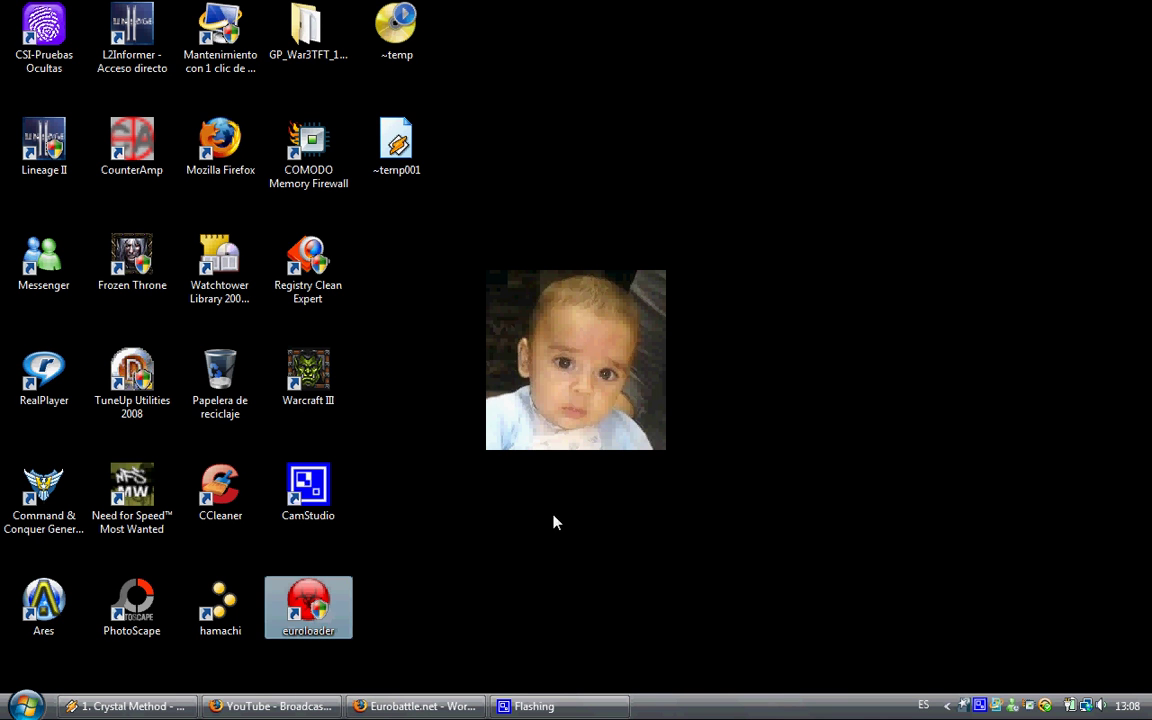
click(485, 387)
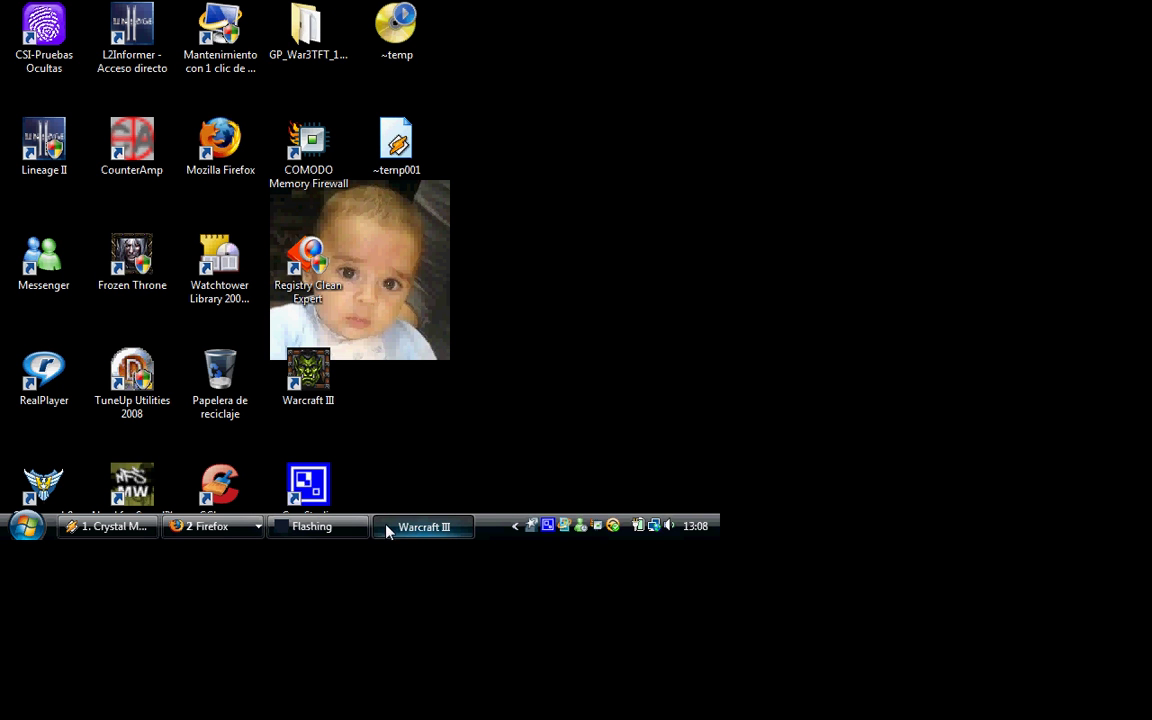
key(super)
key(super)
key(super)
key(super)
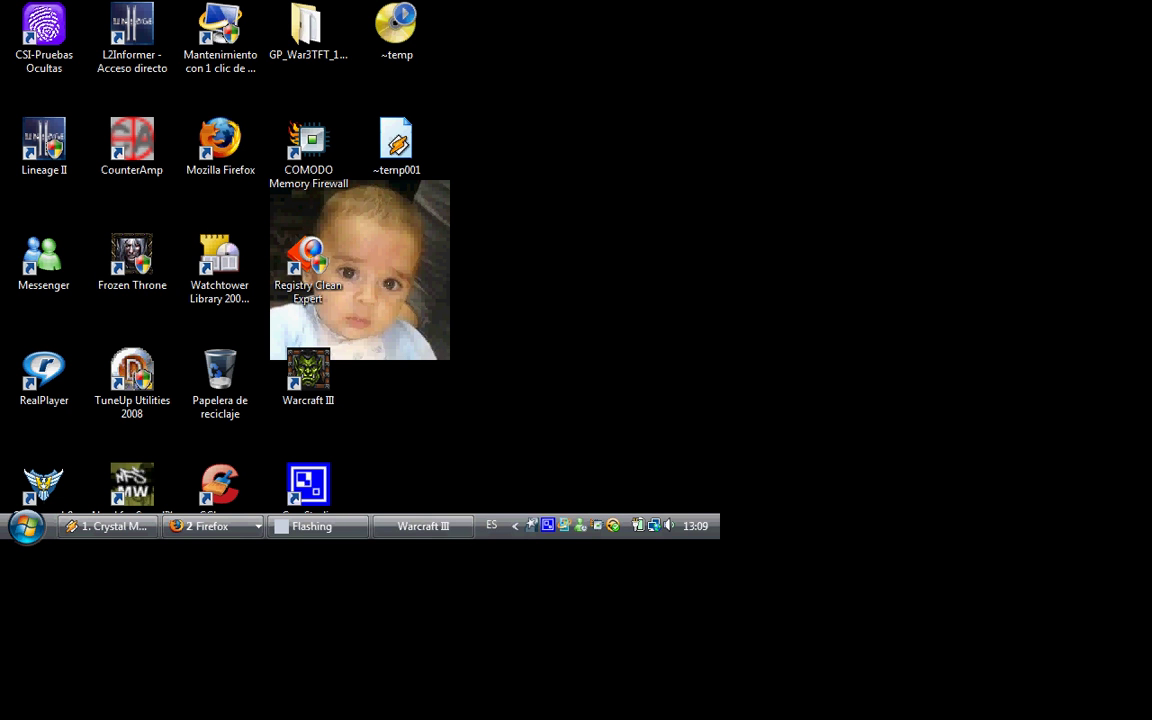
Browse Equipo > HDD (C:) > Program Files > Warcraft III and open the Errors folder
click(28, 707)
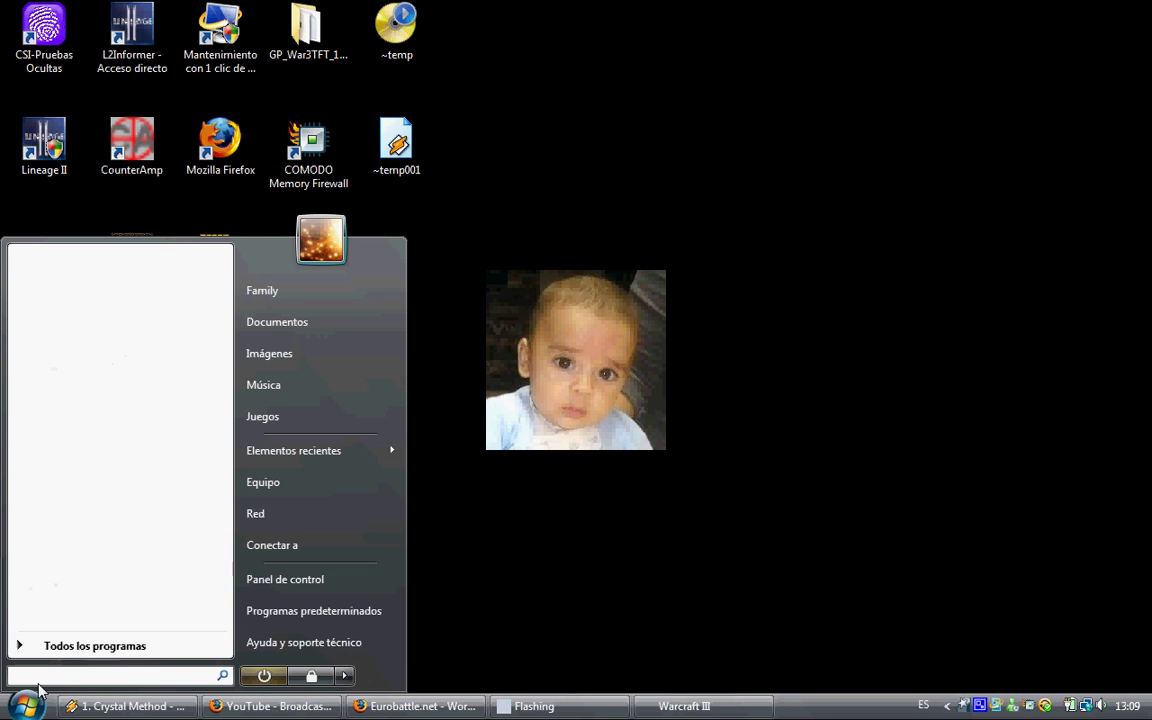
click(295, 487)
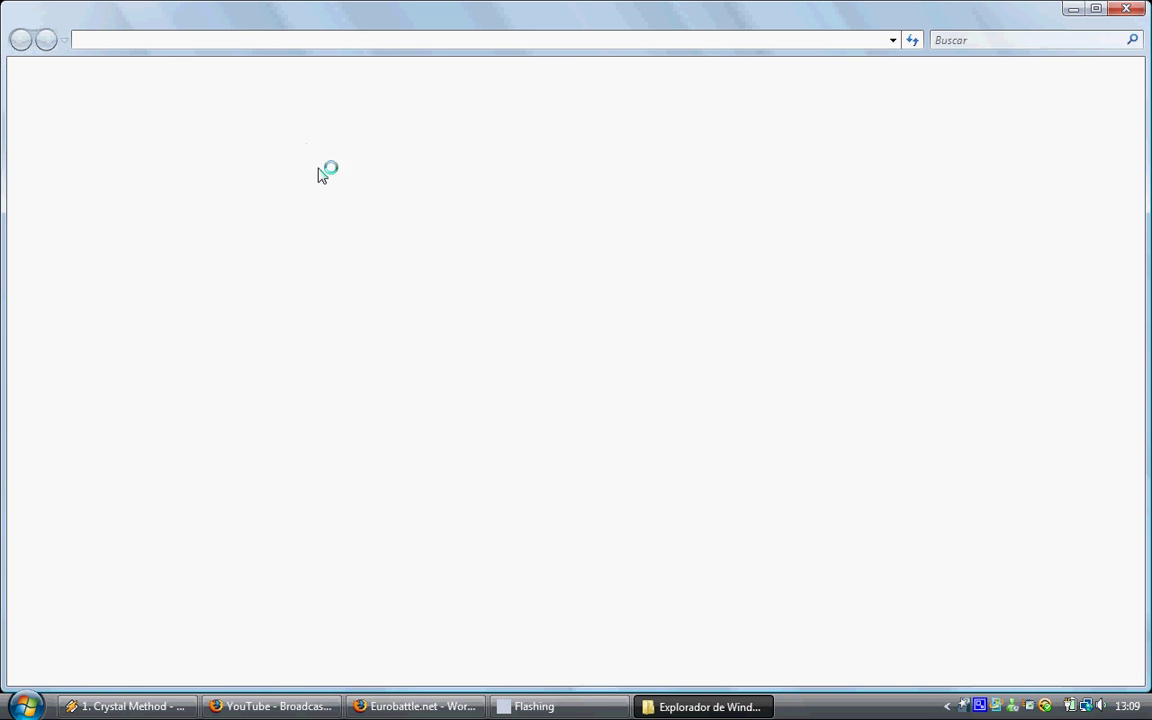
double_click(283, 164)
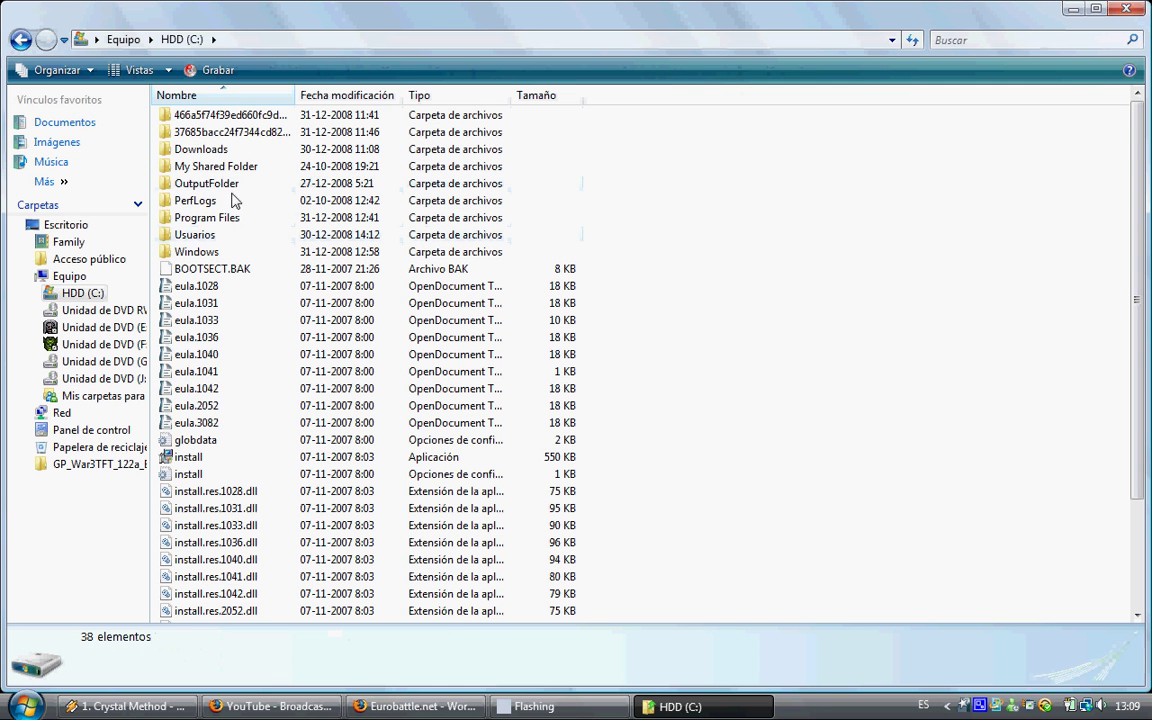
double_click(220, 221)
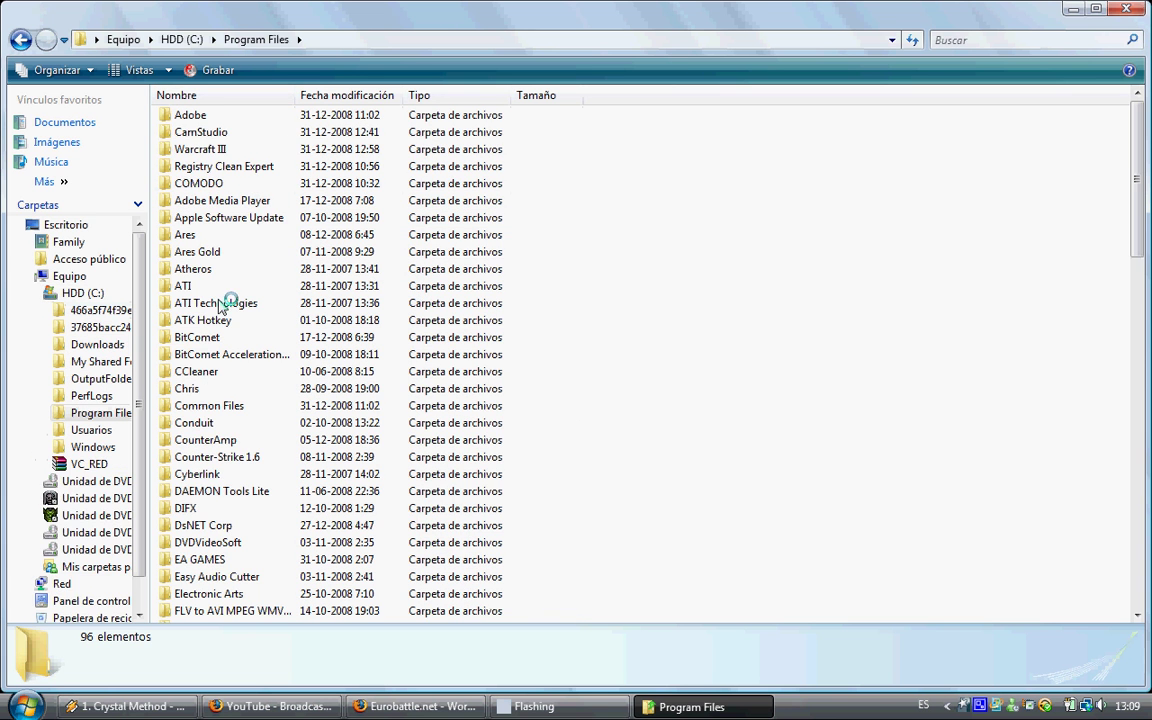
click(210, 150)
double_click(210, 150)
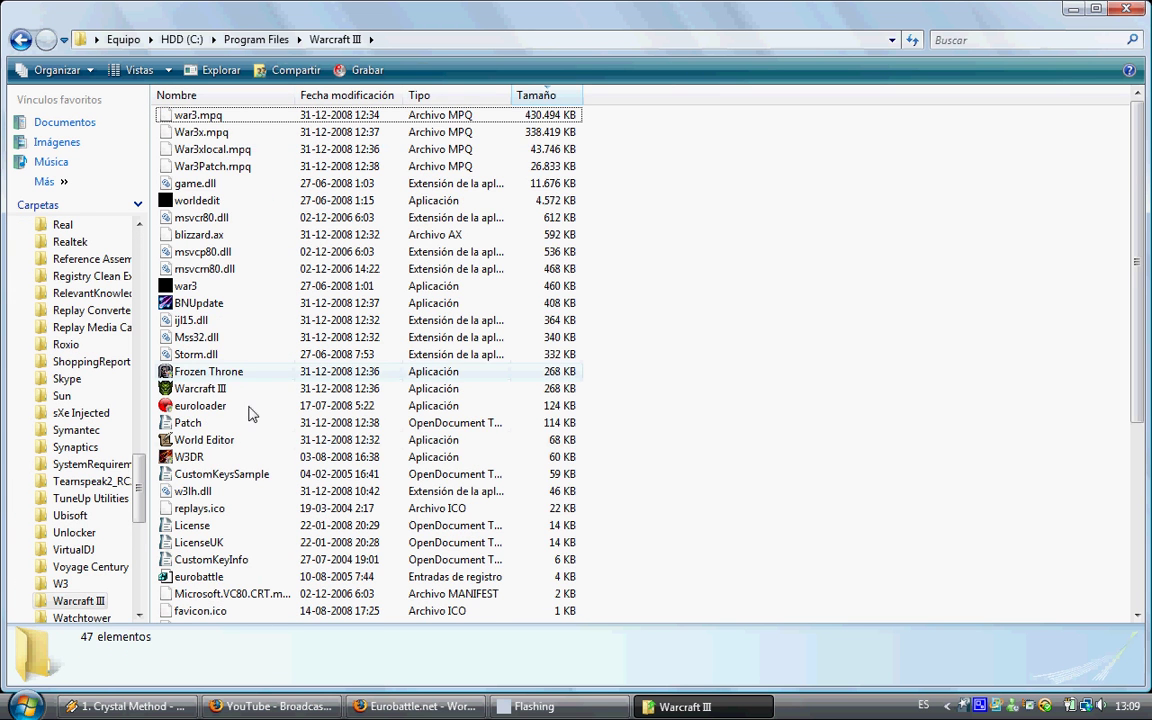
scroll(250, 450, down, 5)
click(213, 455)
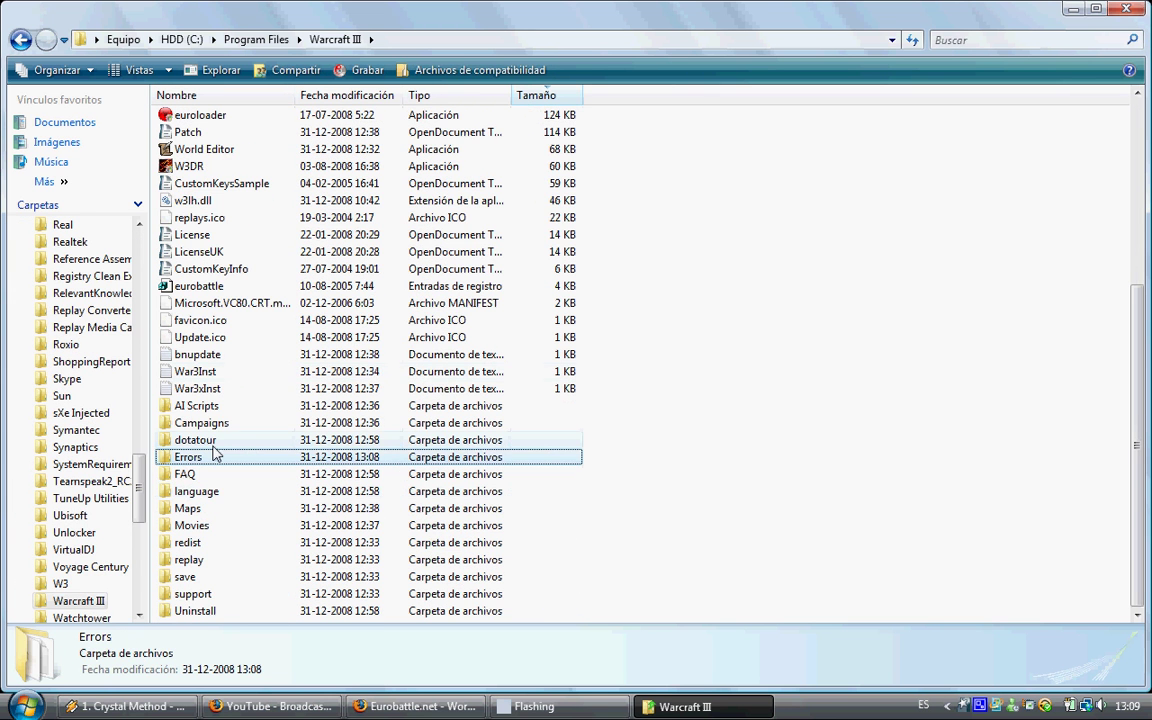
double_click(212, 457)
Open '2008-12-31 13.08.51 Crash', highlight its 'memory could not be read' line, then close Writer
click(218, 405)
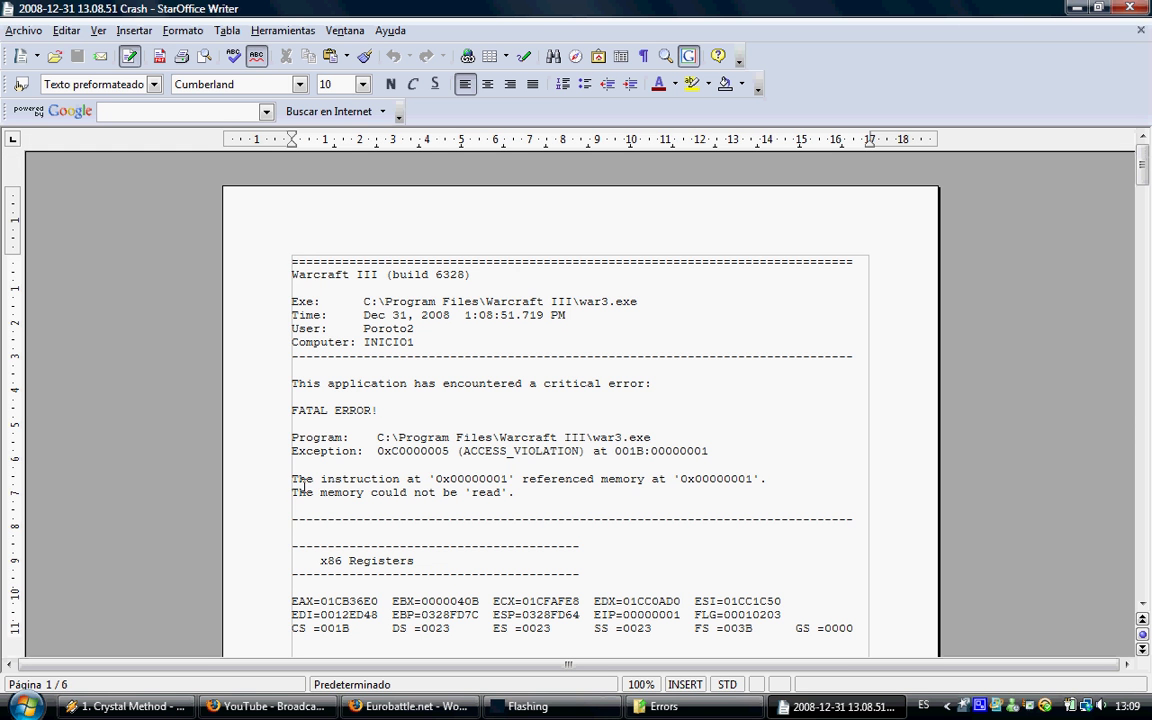
drag(297, 492, 503, 492)
click(536, 492)
click(1132, 7)
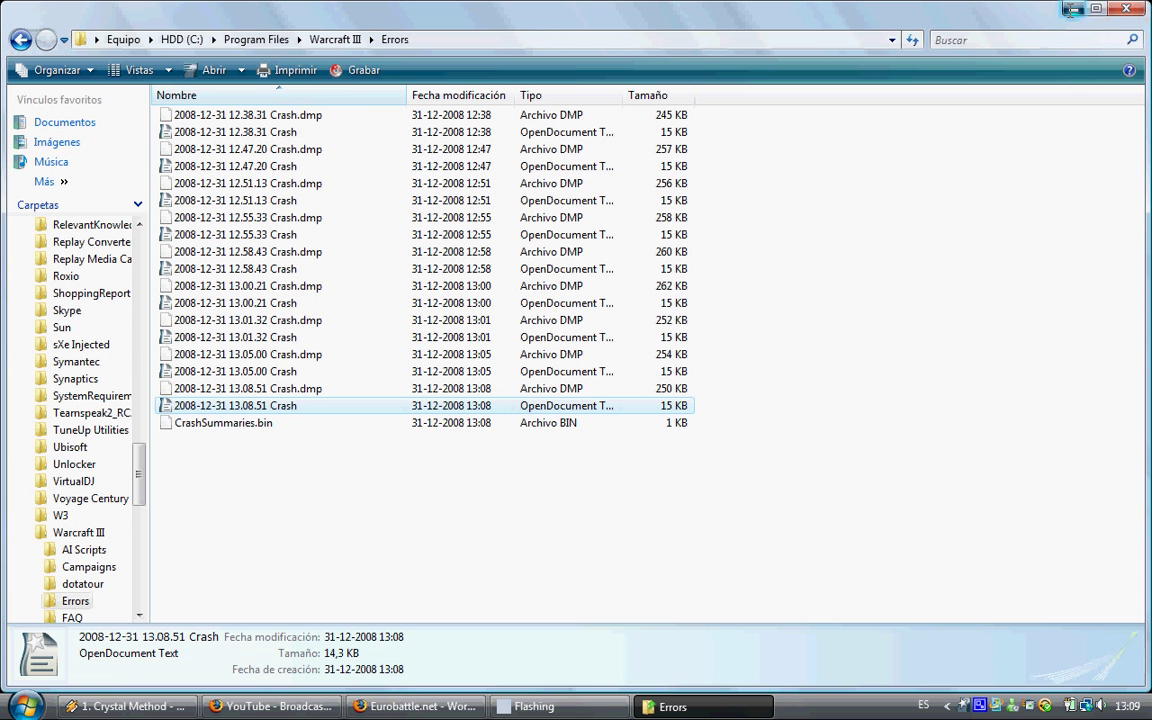
Minimize the Errors folder window and select the Need for Speed and Lineage II shortcuts
click(1072, 9)
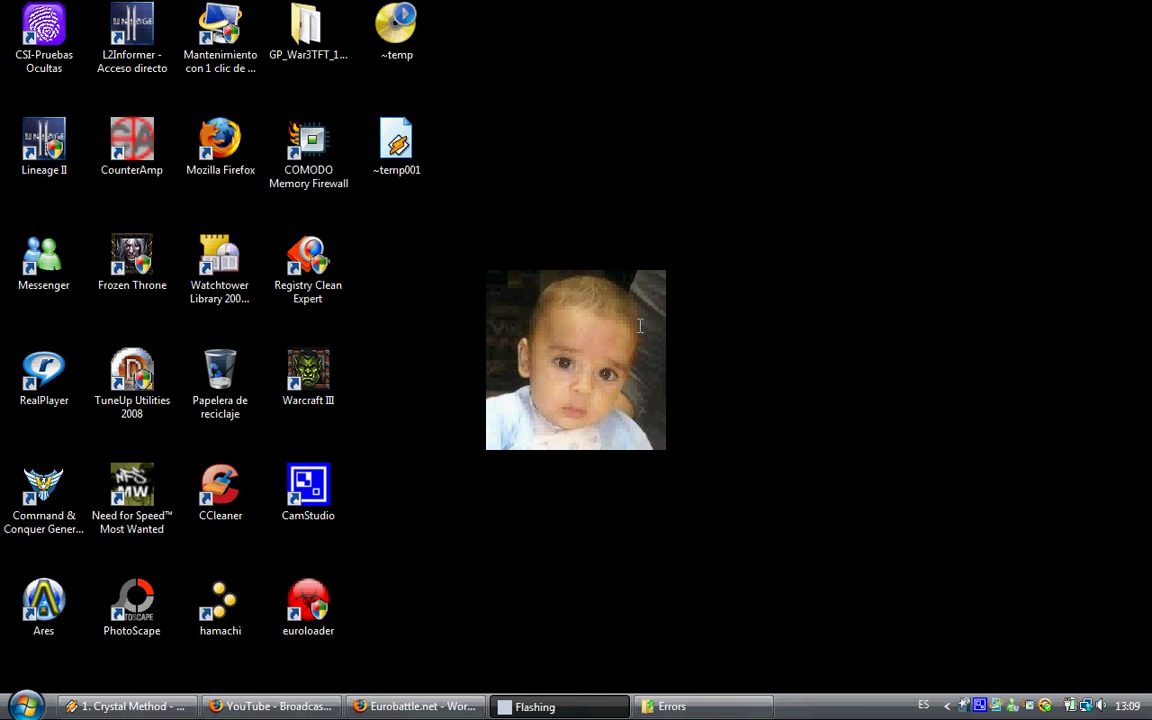
click(132, 490)
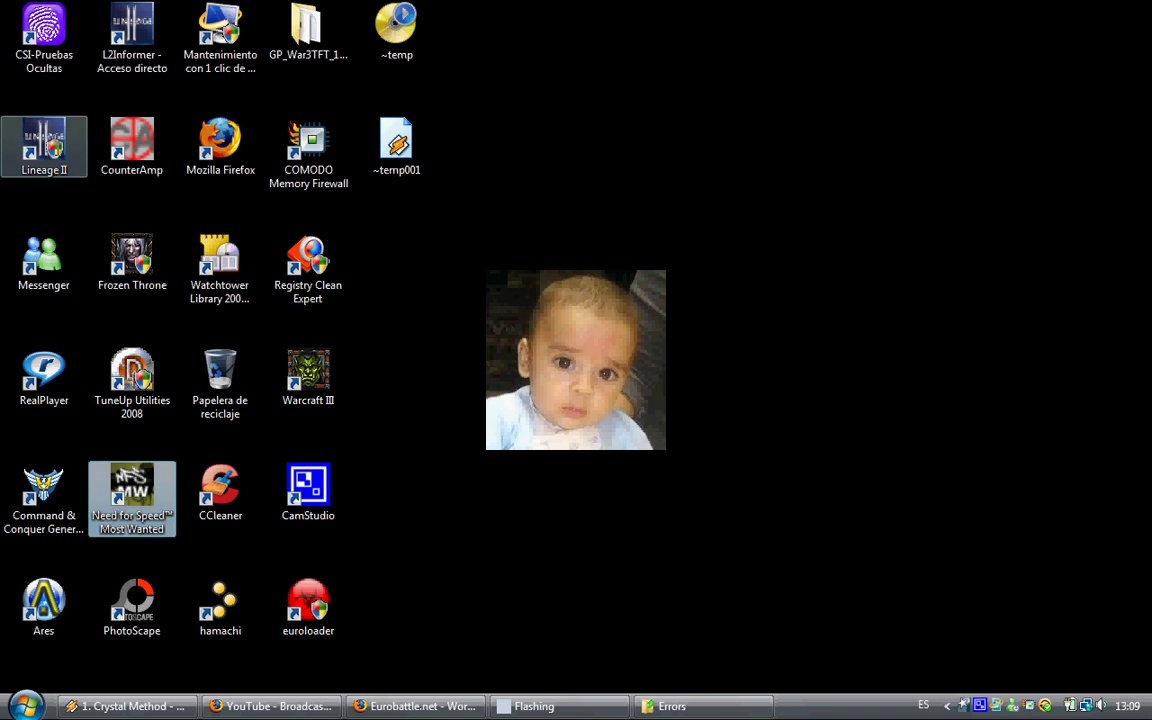
click(60, 140)
Refresh the desktop three times with Actualizar
right_click(458, 399)
click(510, 449)
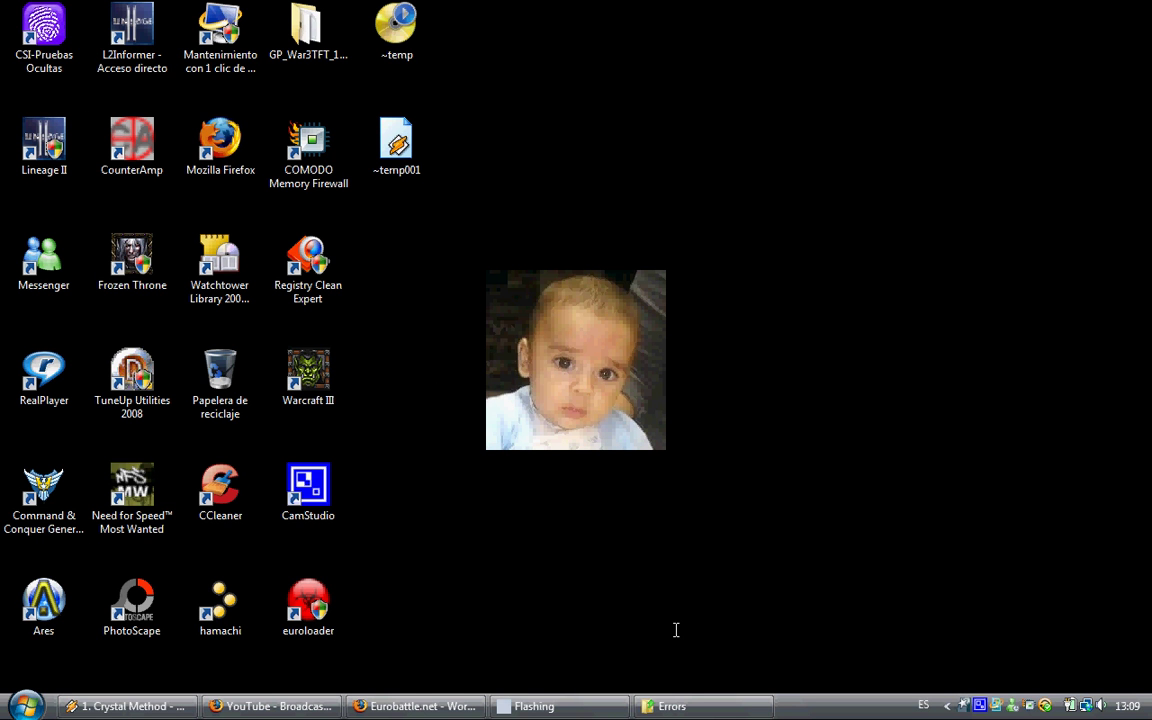
right_click(558, 462)
click(617, 512)
right_click(532, 490)
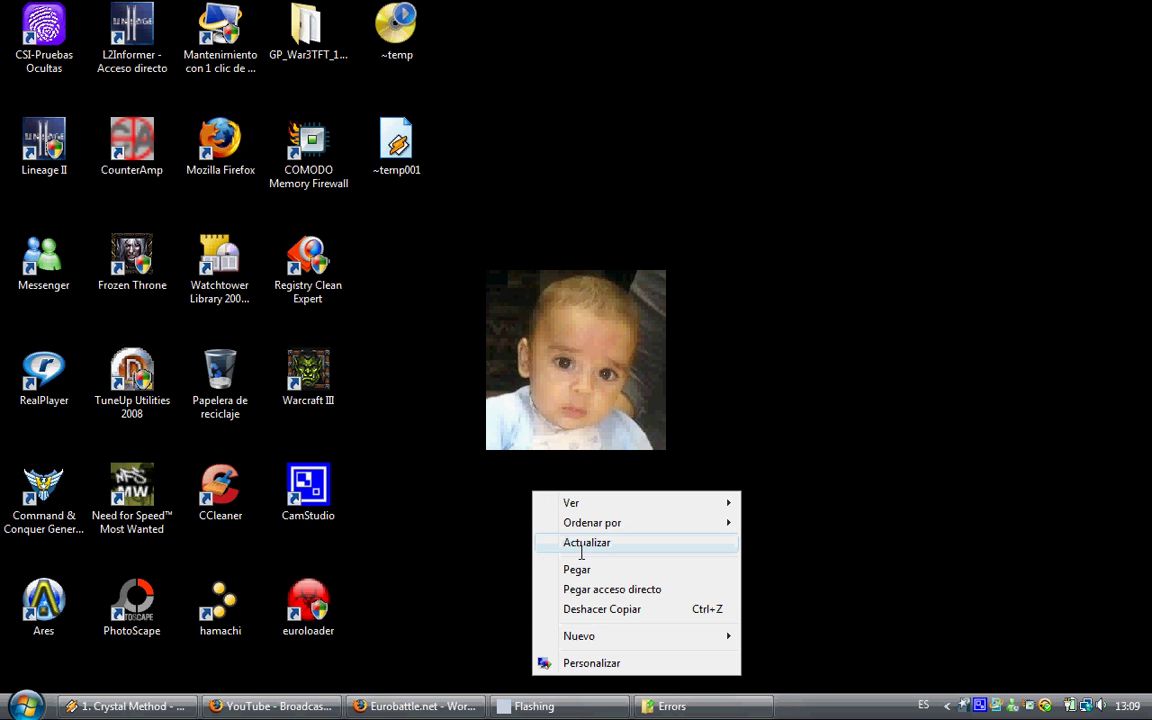
click(580, 543)
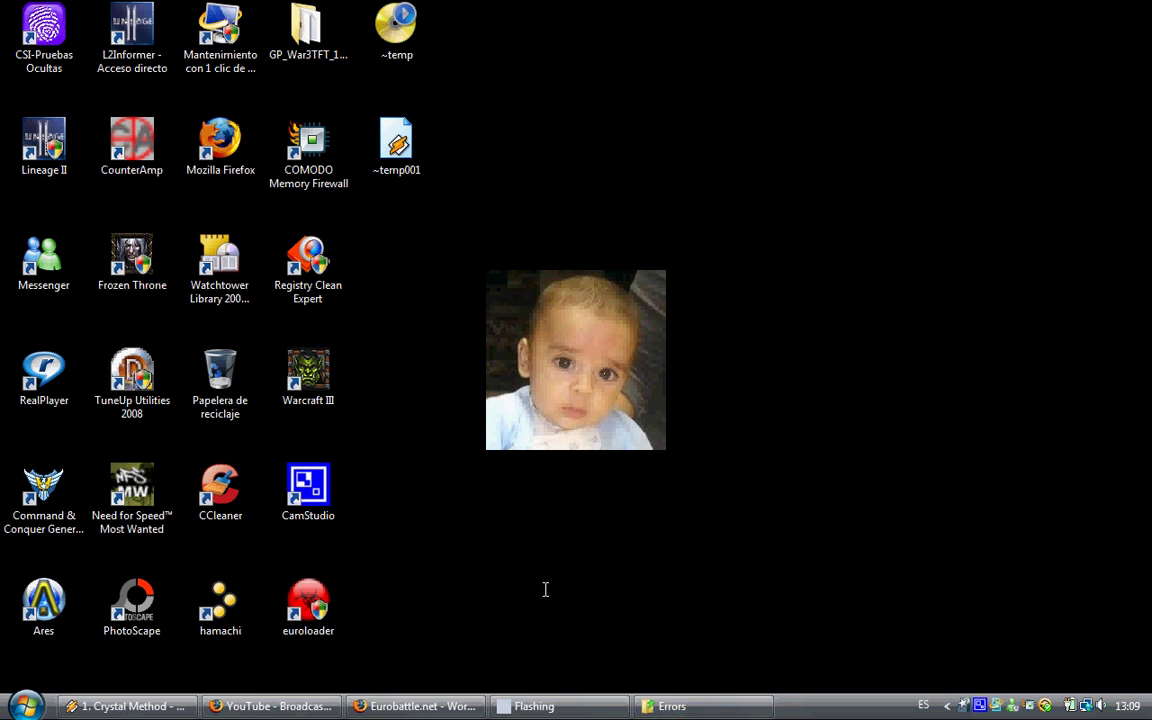